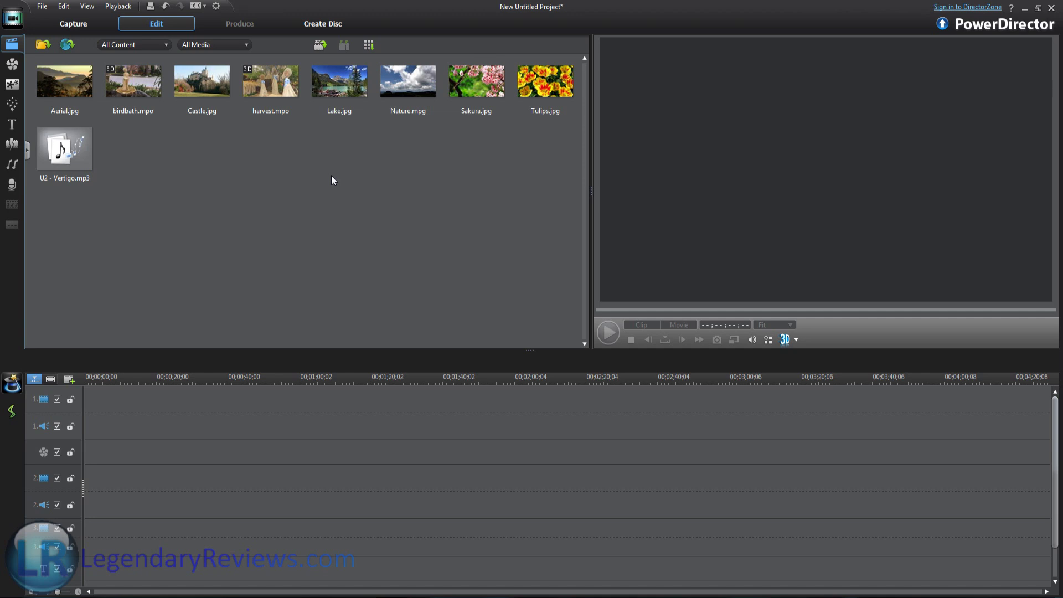
Step: Put U2 - Vertigo.mp3 on audio track 1 and the Tulips, Sakura, Castle, Aerial and Lake photos on video track 1
left_click_drag(62, 148, 89, 426)
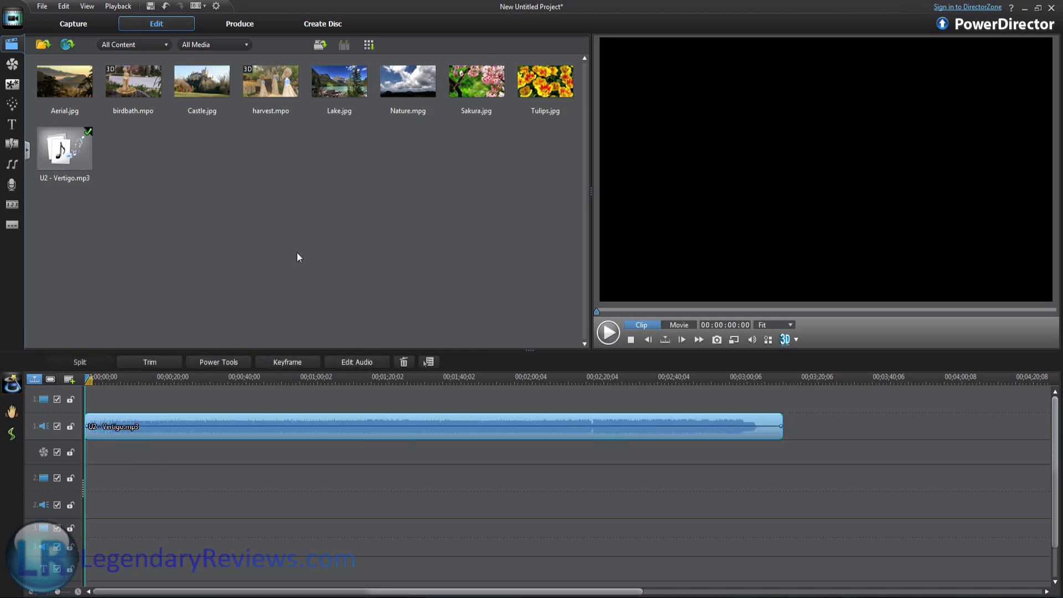
left_click(534, 79)
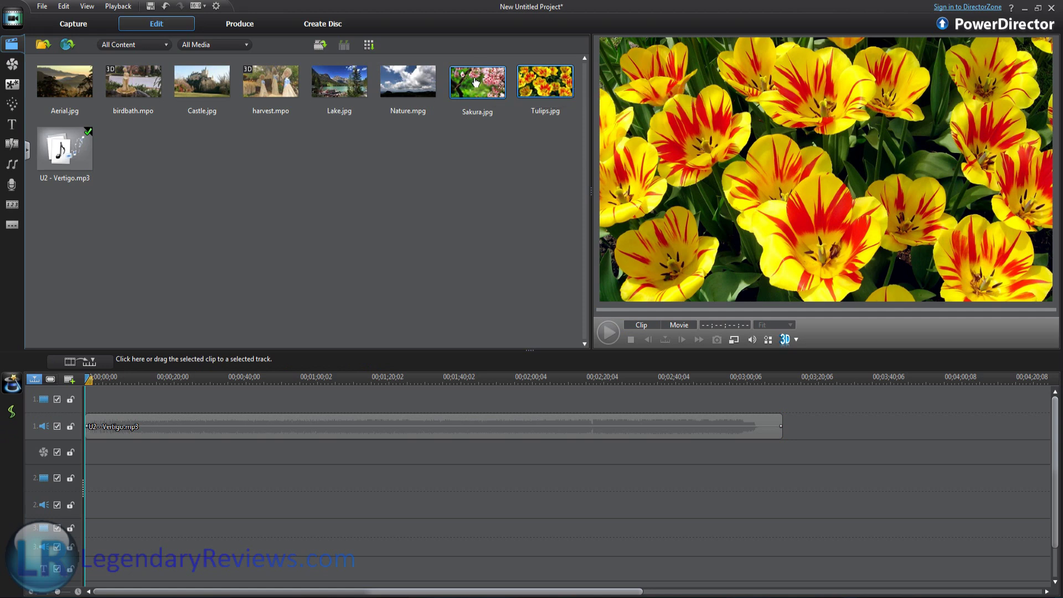
left_click(491, 81)
left_click(202, 89, "ctrl")
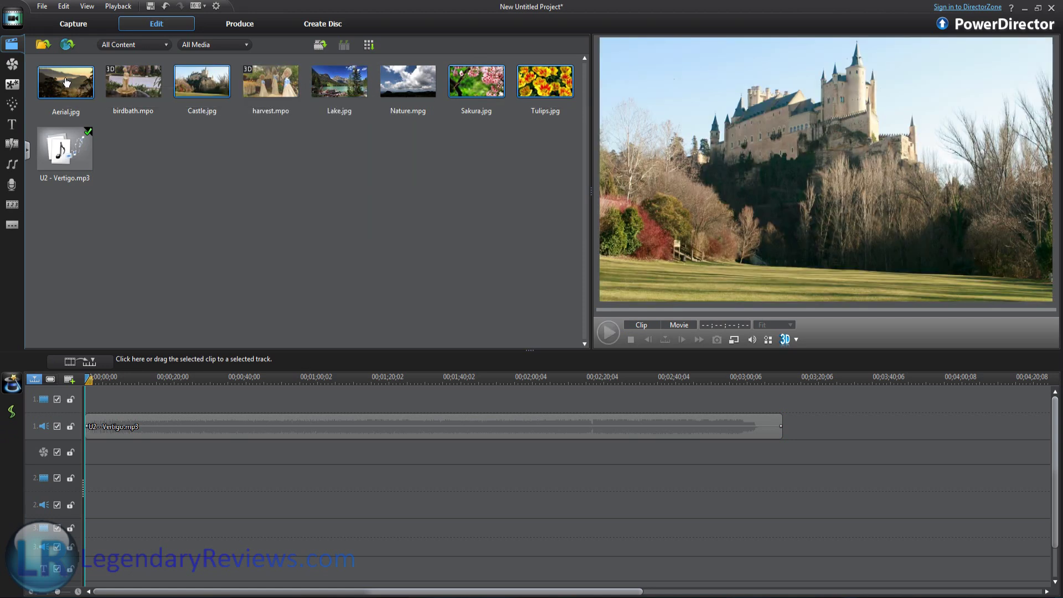
left_click(64, 81, "ctrl")
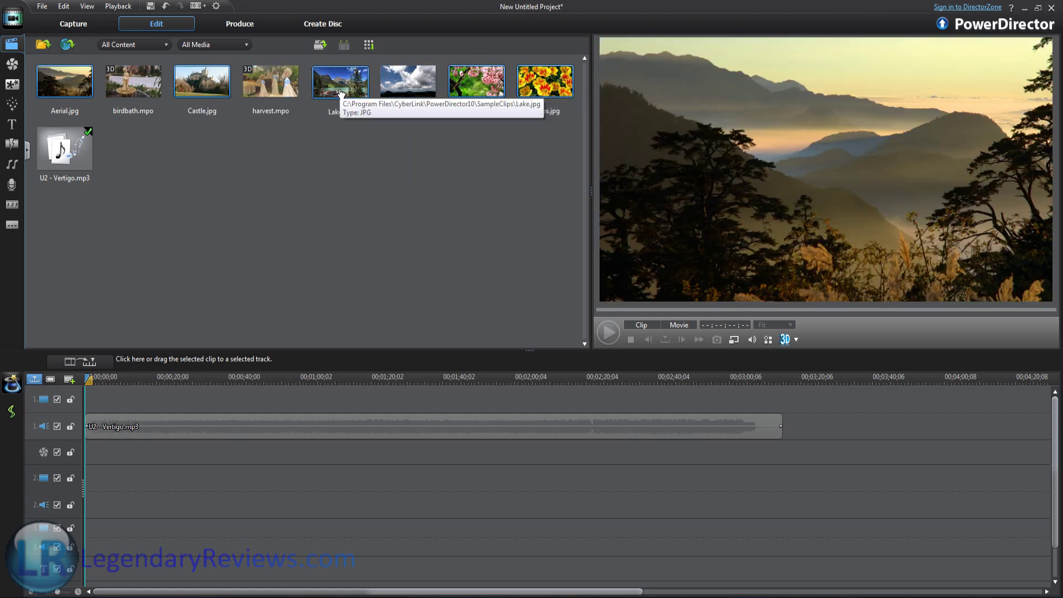
left_click_drag(340, 93, 85, 394)
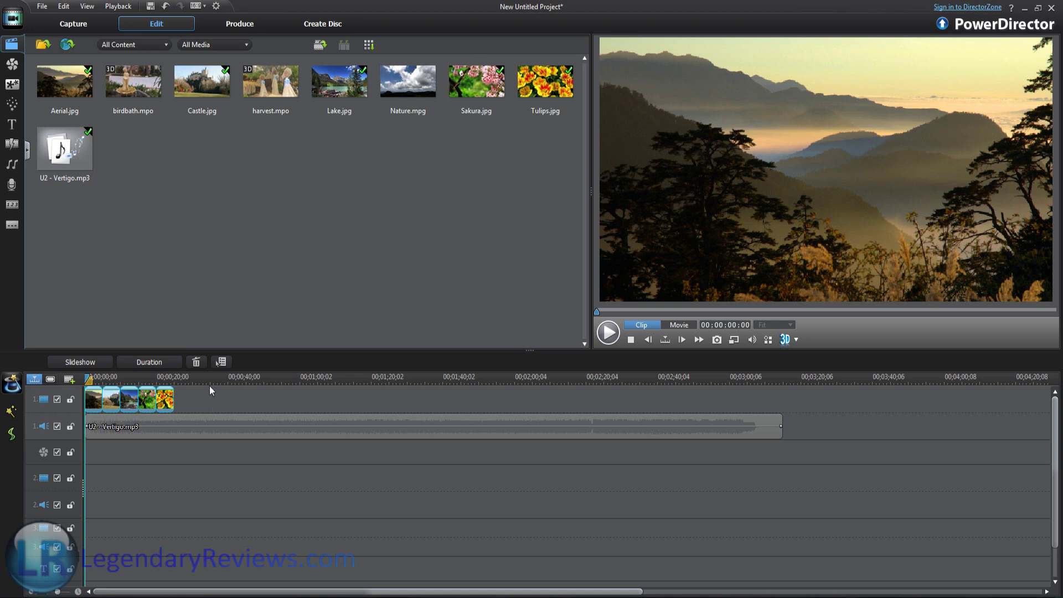
left_click_drag(237, 380, 659, 373)
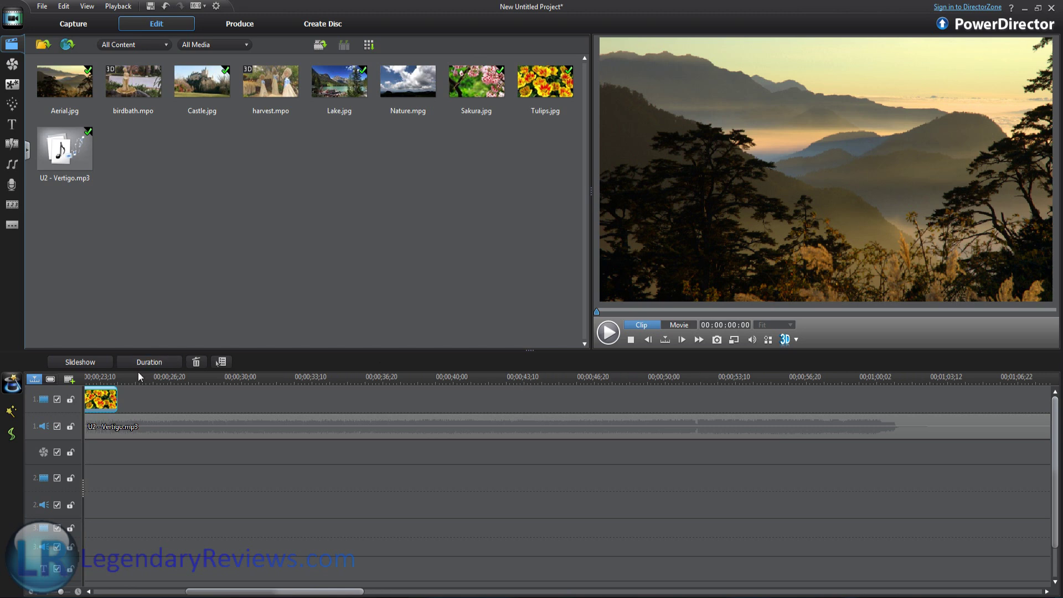
Step: Zoom the timeline in on the Castle.jpg clip, running 00;00;05;00 to 00;00;10;00
left_click_drag(138, 377, 260, 379)
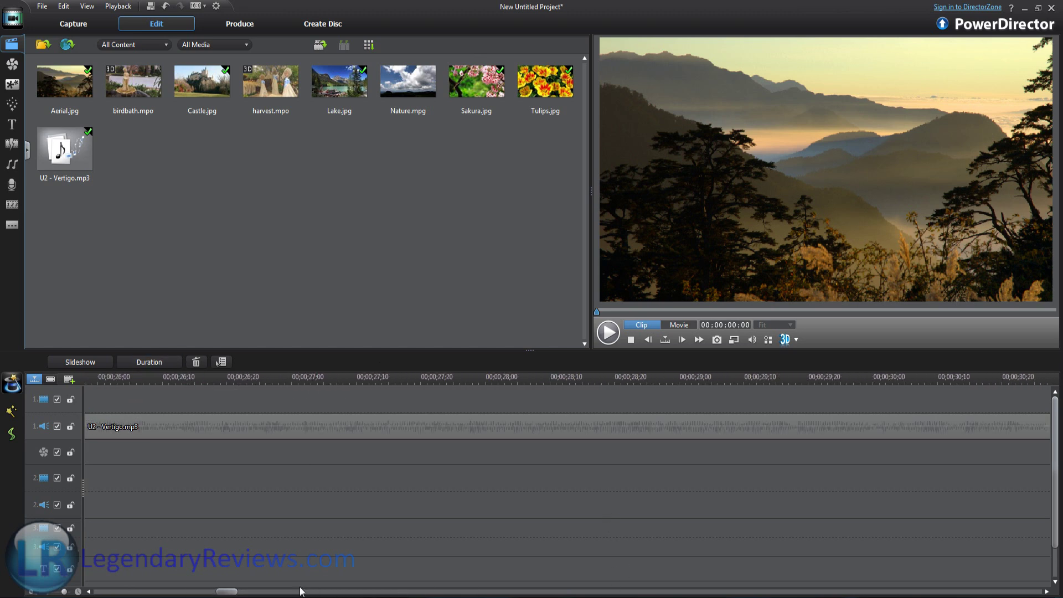
left_click_drag(226, 591, 139, 593)
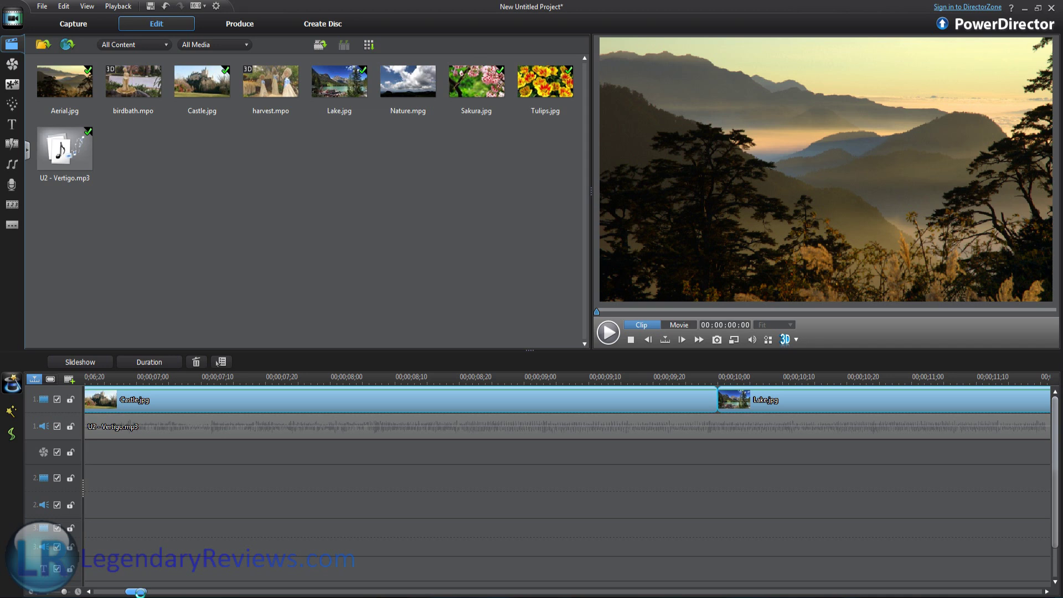
left_click_drag(233, 378, 303, 378)
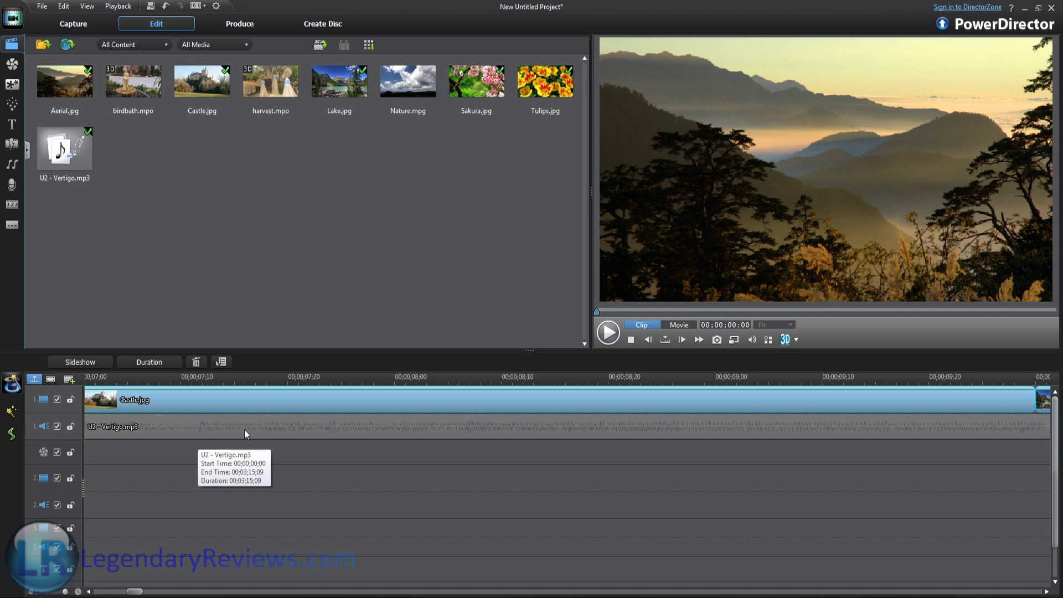
Step: Trim the Castle.jpg clip to a 00;00;02;12 duration, then zoom the timeline back out
left_click(1036, 401)
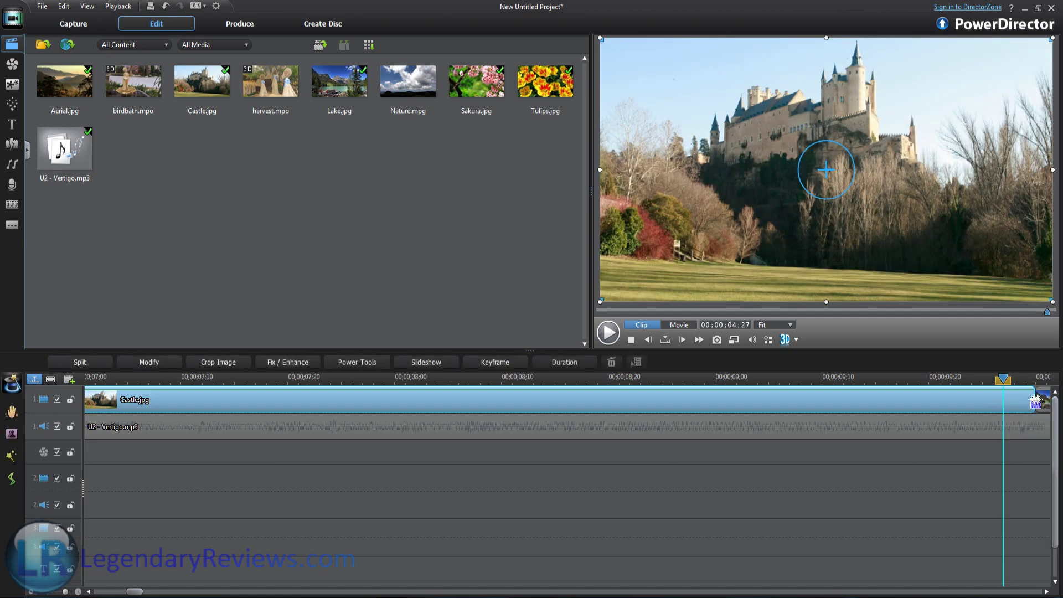
left_click_drag(1037, 402, 190, 380)
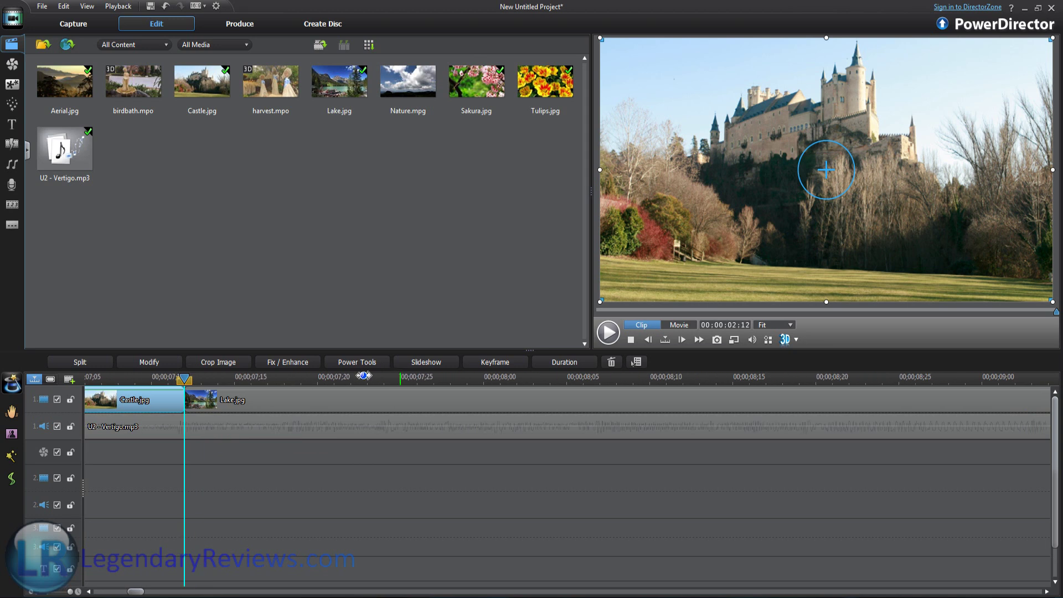
left_click(179, 408)
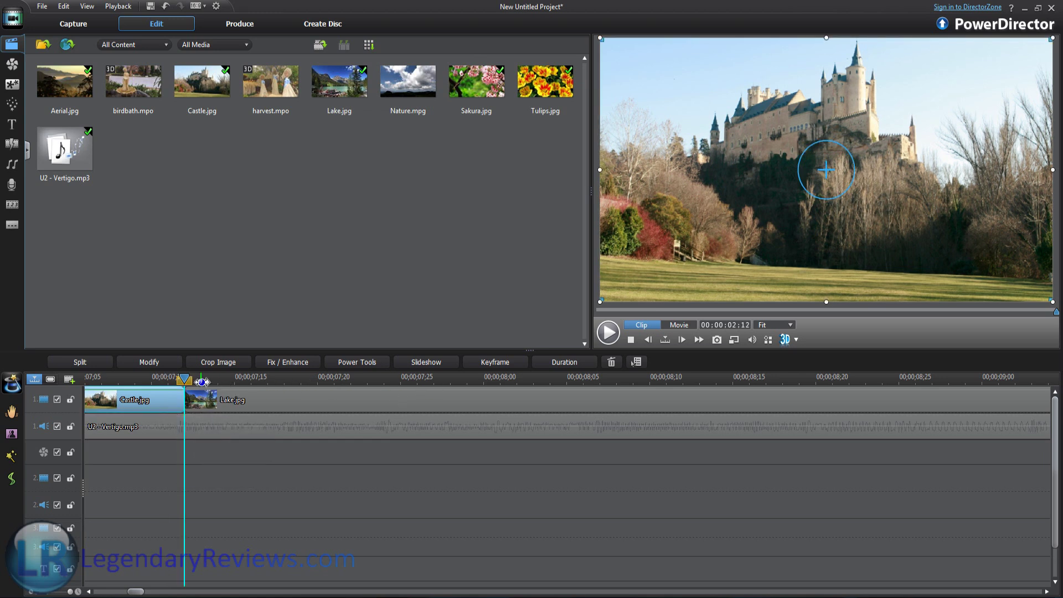
scroll(201, 388, "down", 2)
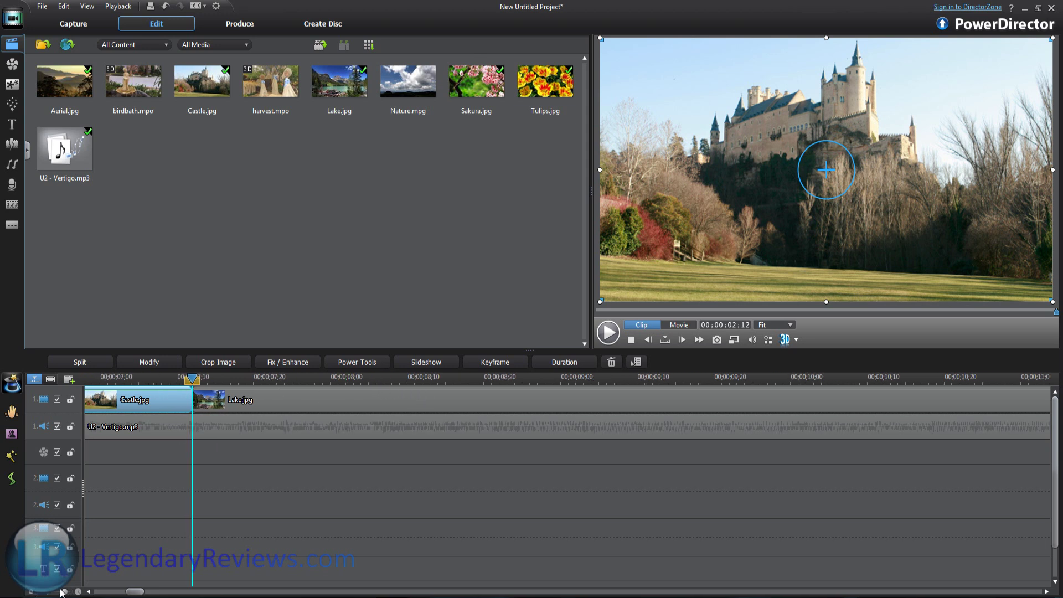
mouse_move(66, 591)
left_mouse_down()
mouse_move(55, 580)
mouse_move(63, 578)
left_mouse_up()
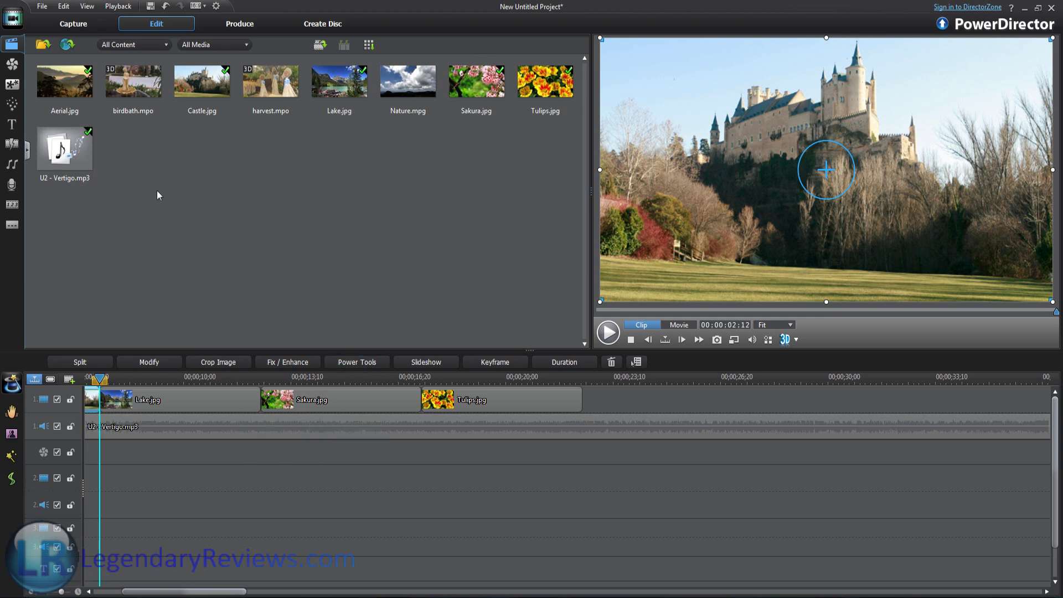
Step: Show the Custom PiP objects library and start a new PiP object from an image
left_click(17, 86)
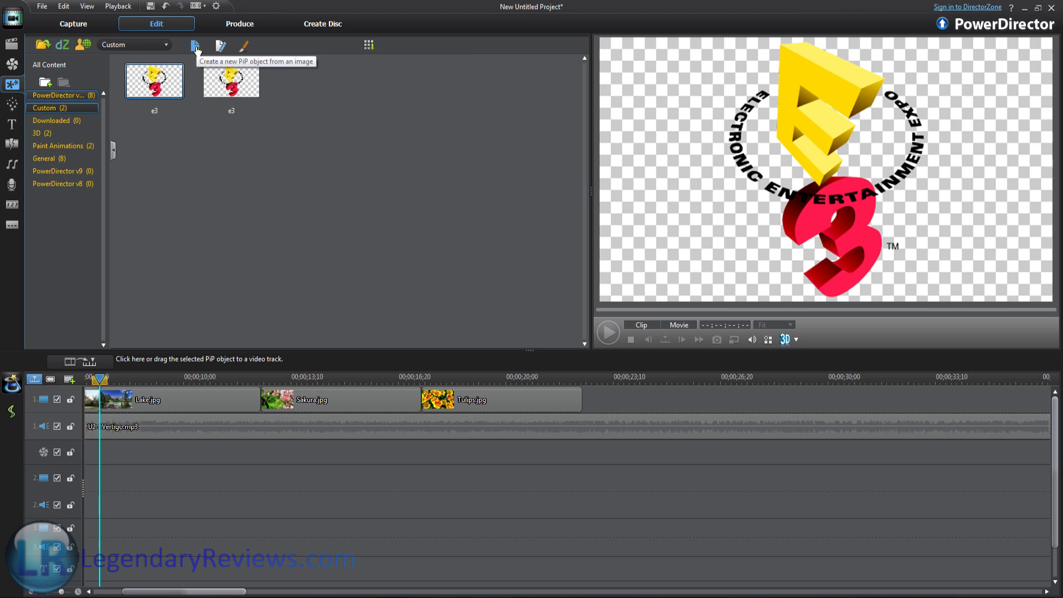
left_click(197, 50)
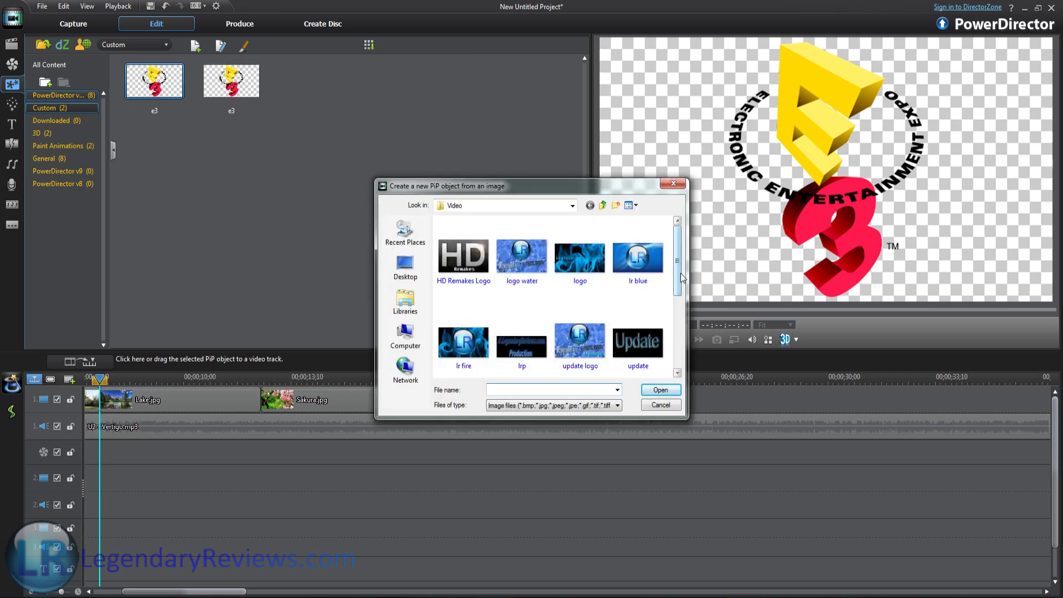
Step: Make a PiP object from the Video Watermark New image and shrink it into the bottom-left corner
left_click_drag(679, 275, 680, 347)
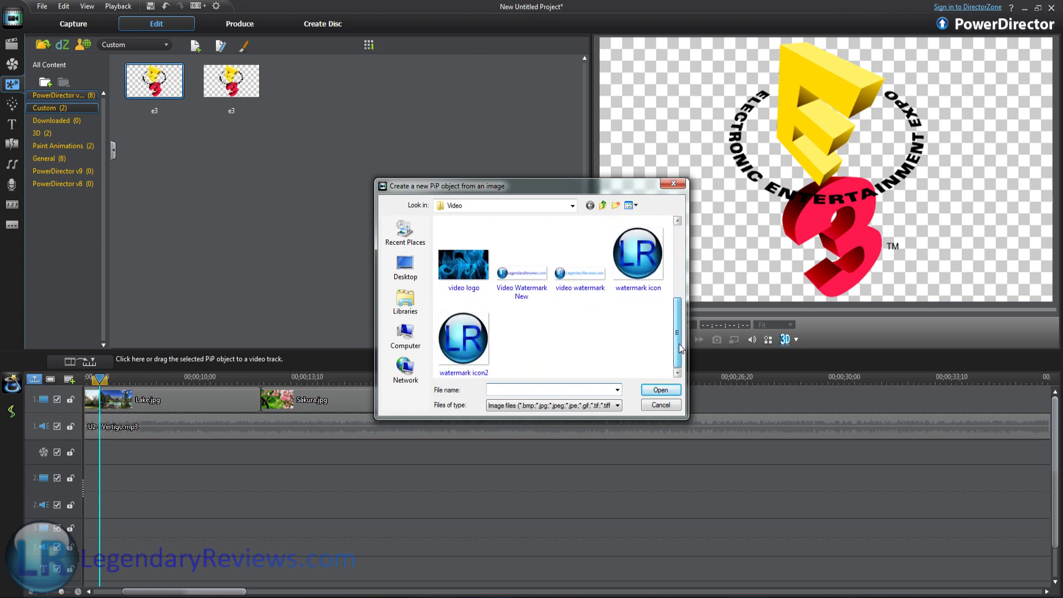
double_click(521, 267)
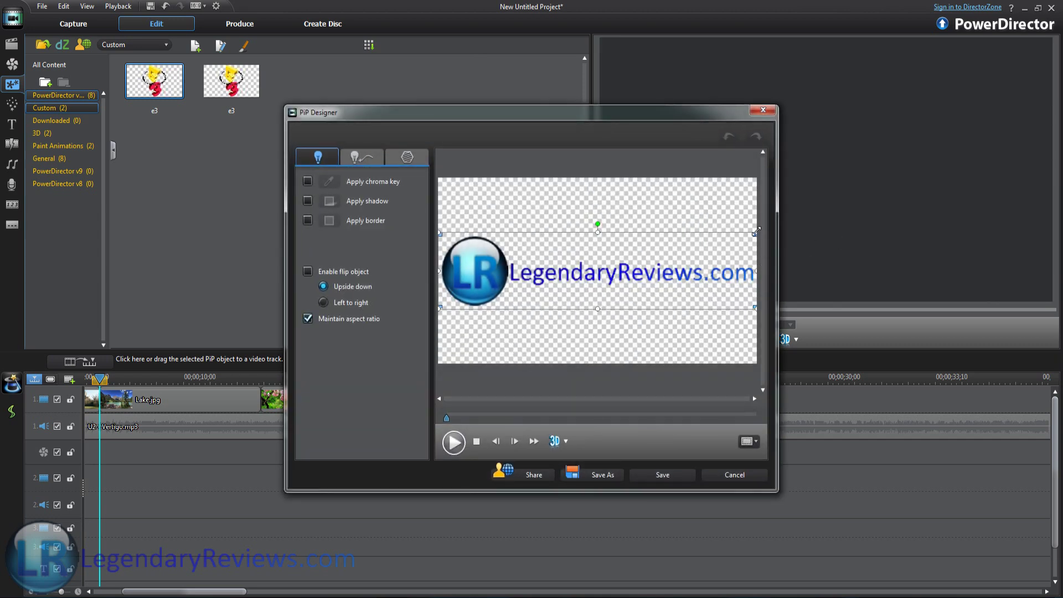
left_click_drag(756, 231, 483, 354)
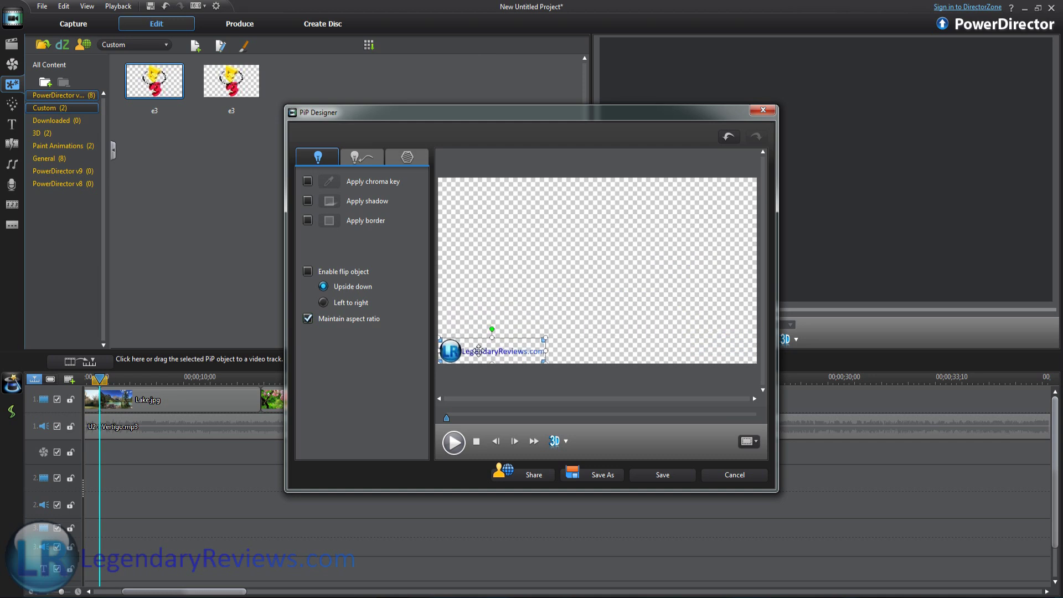
Step: Make the logo half transparent, with mask transparency and opacity both at 50
left_click(358, 161)
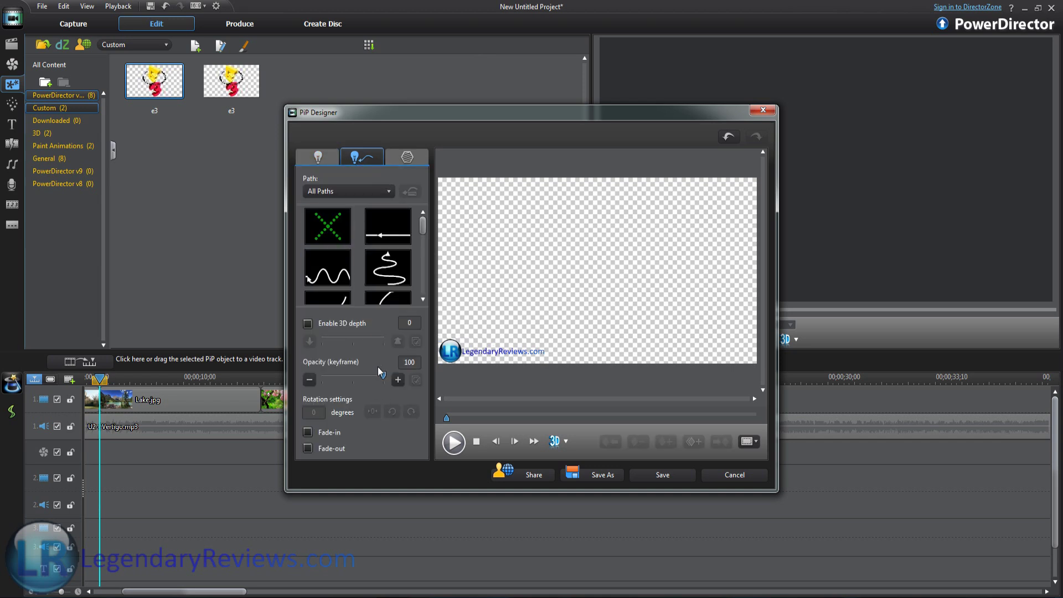
left_click(404, 157)
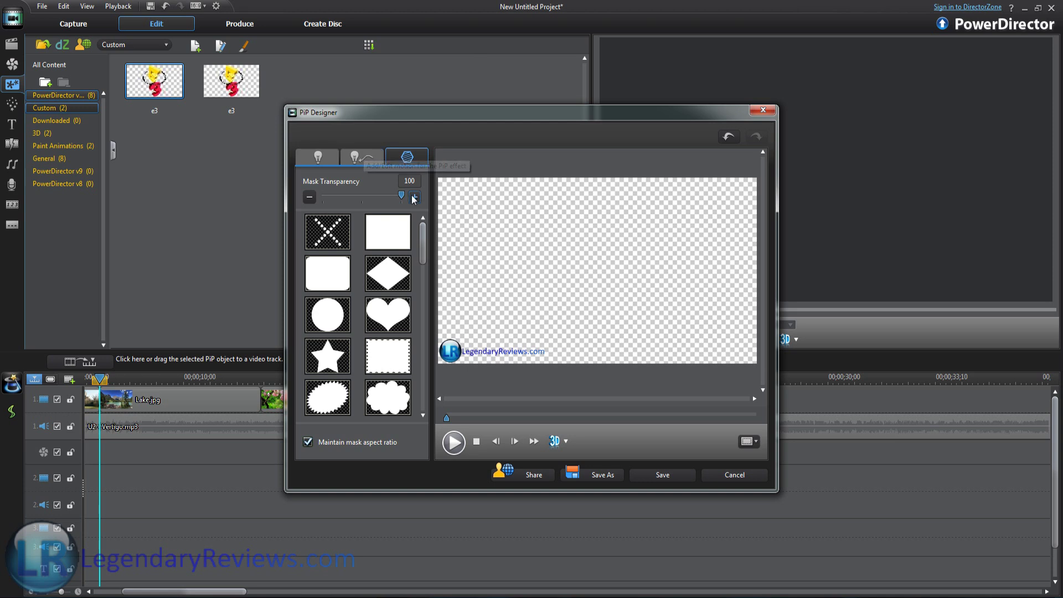
left_click_drag(401, 198, 362, 199)
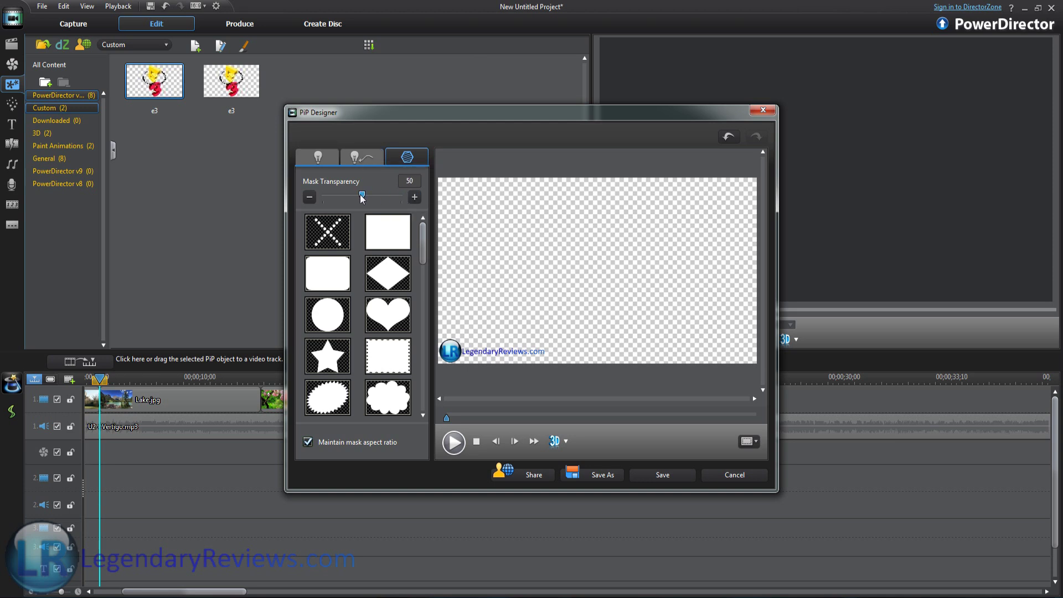
left_click(370, 156)
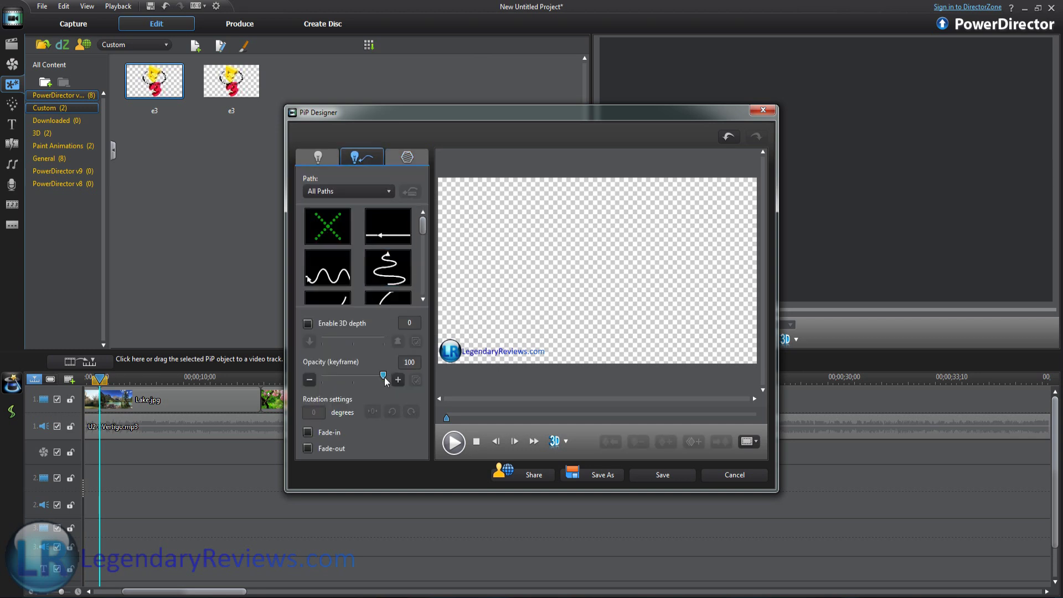
left_click_drag(383, 376, 354, 379)
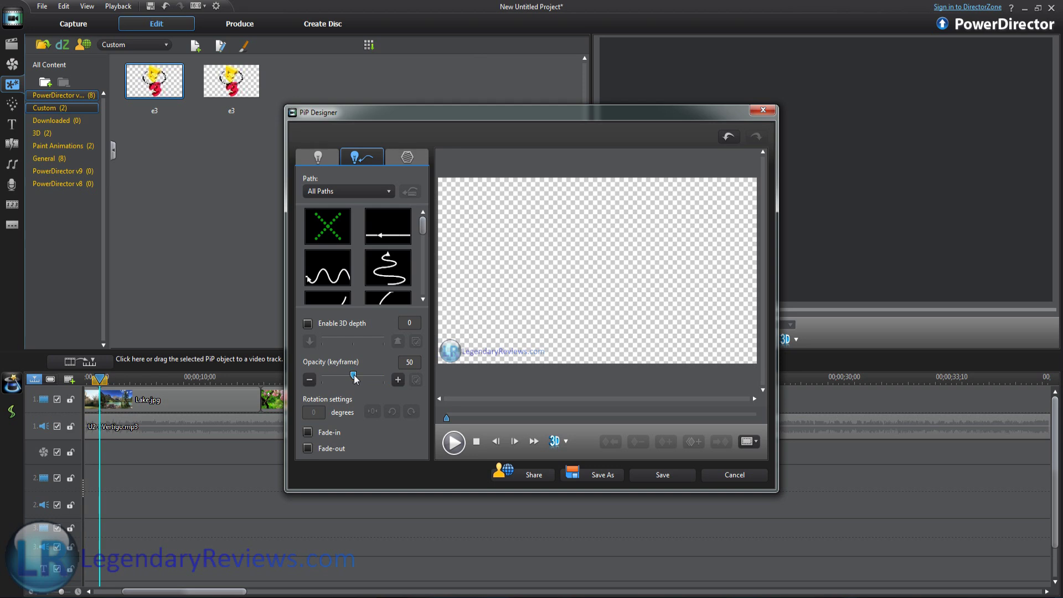
Step: Save the watermark as template 'w' and place it at the start of track 2
left_click(659, 476)
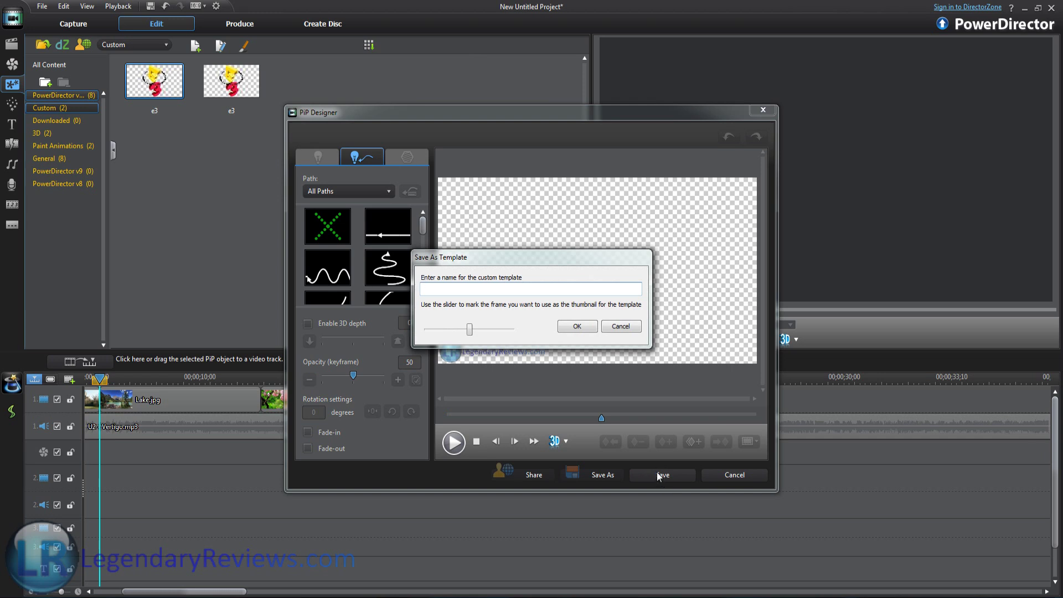
left_click(577, 326)
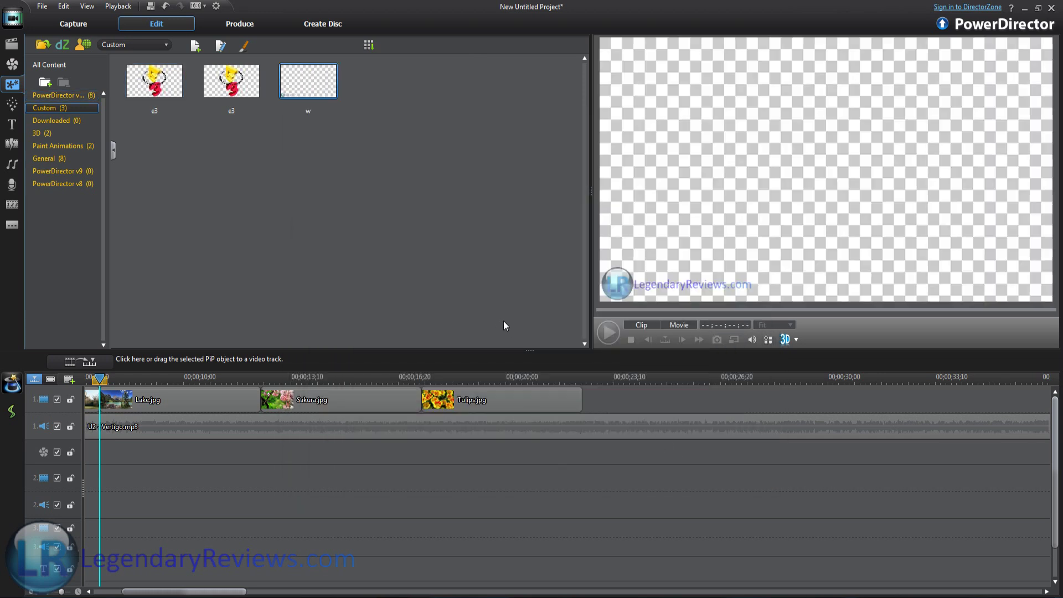
left_click_drag(307, 95, 87, 477)
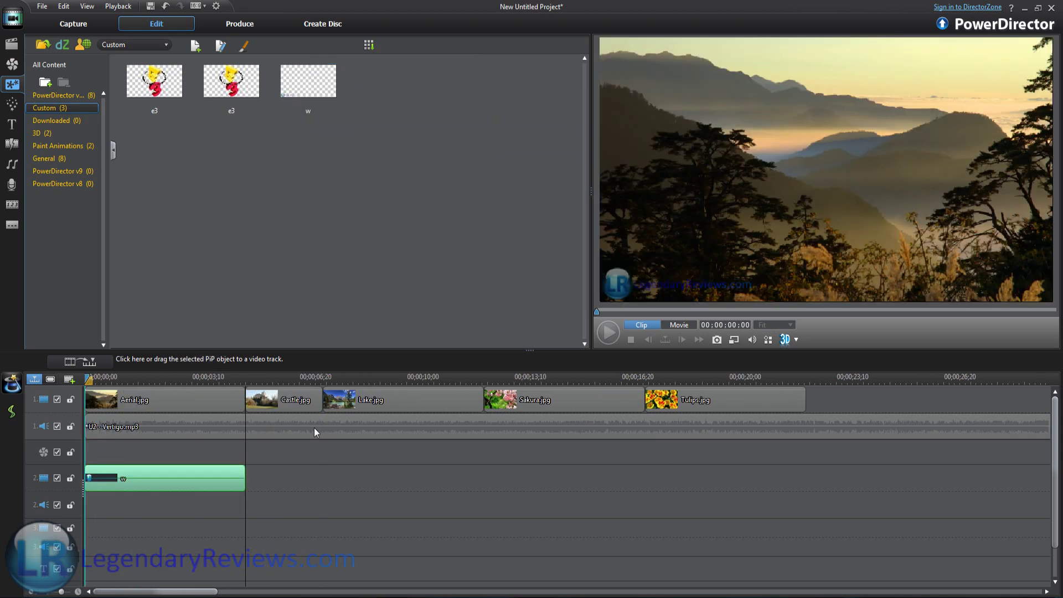
Step: Stretch the w watermark clip to the Vertigo song's end, about 00;03;15
left_click(149, 376)
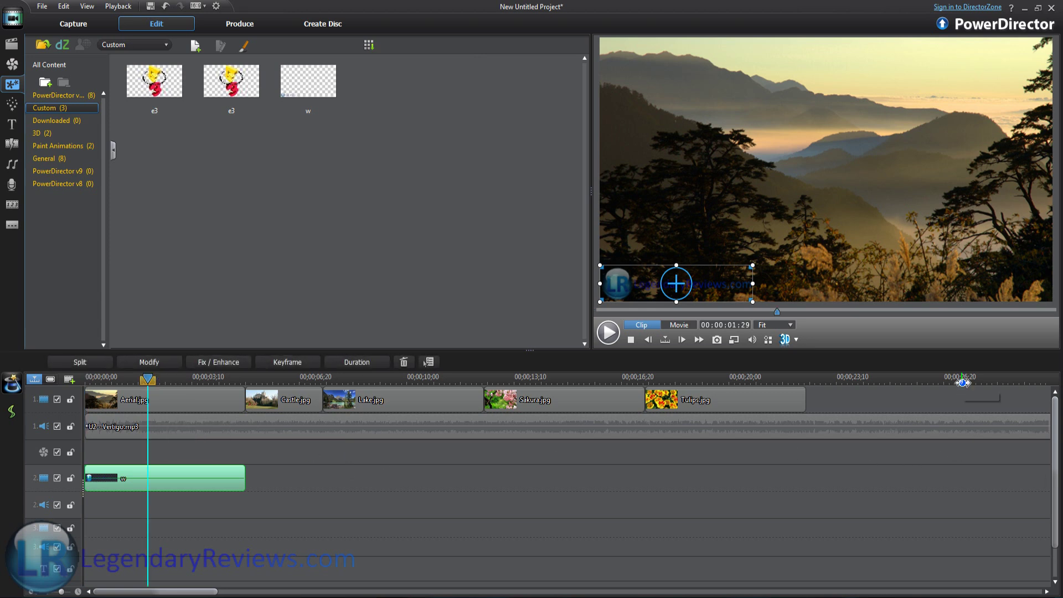
left_click_drag(963, 379, 200, 398)
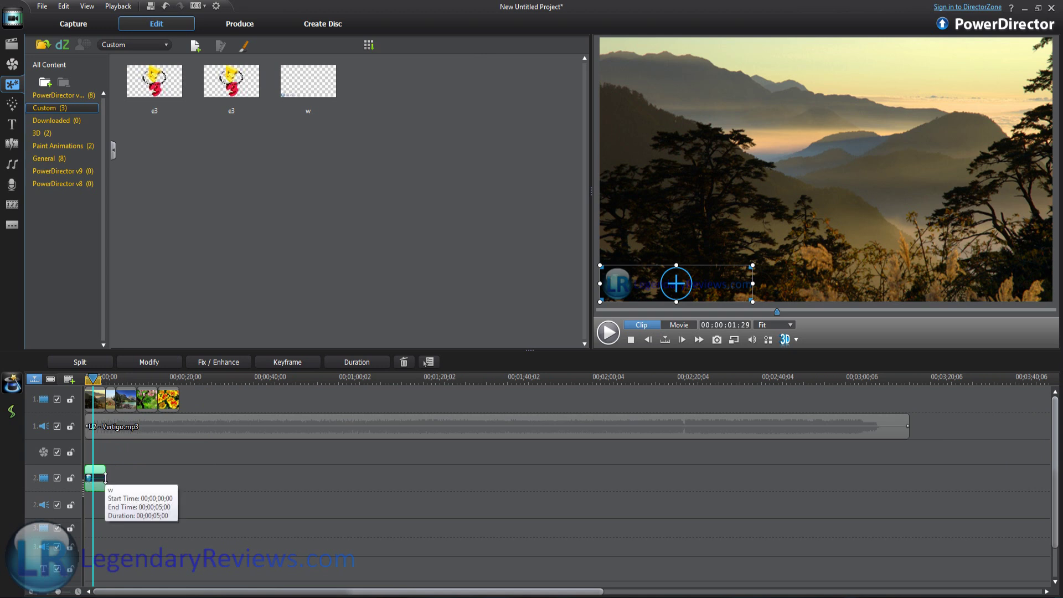
left_click_drag(105, 471, 908, 492)
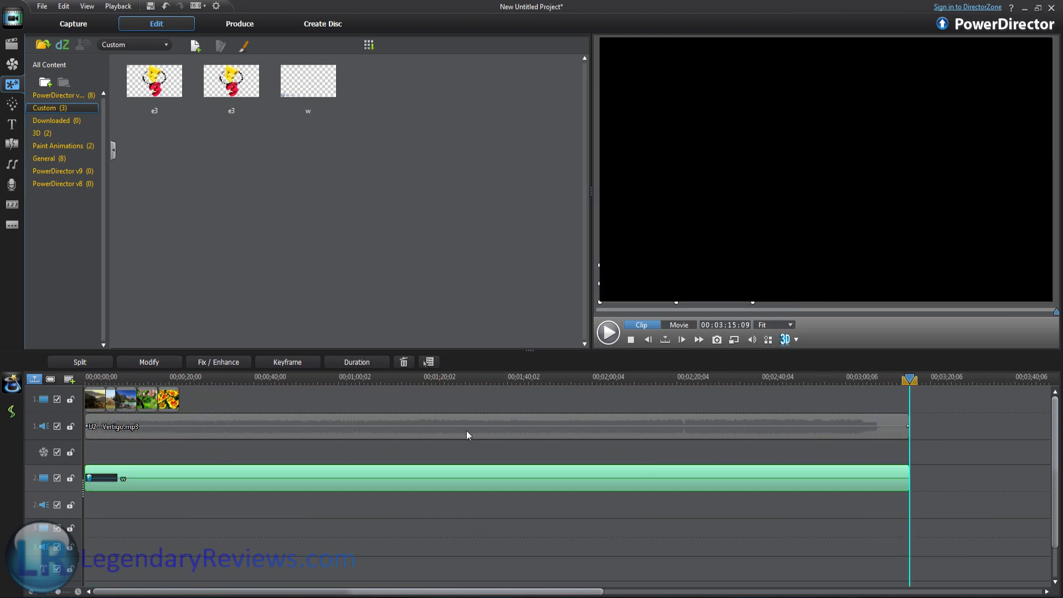
Step: Preview the Tulips, Lake and Castle photos with the watermark overlaid
left_click(167, 377)
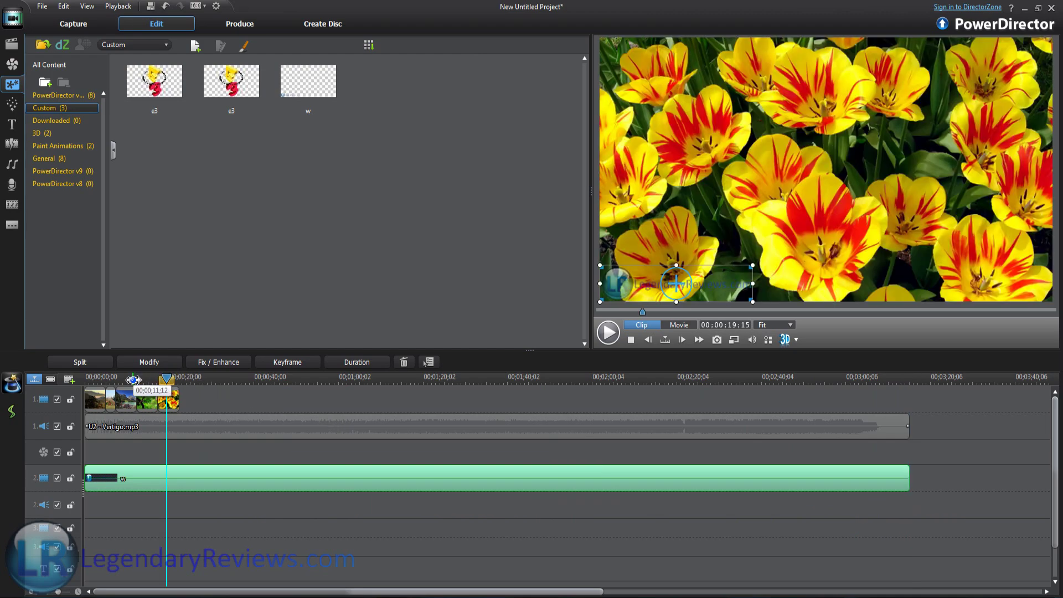
left_click(132, 377)
left_click(113, 377)
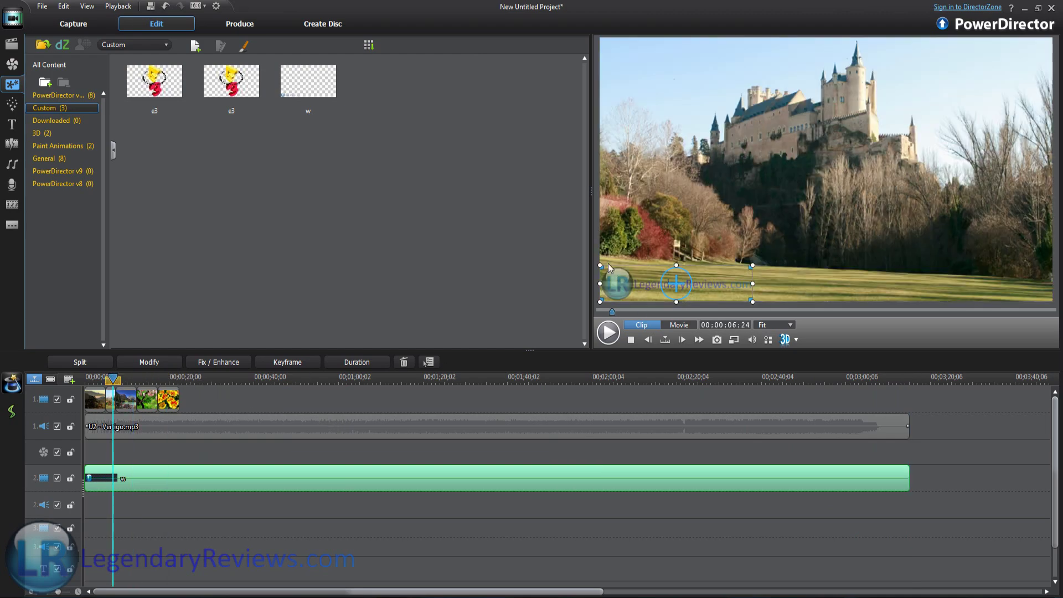